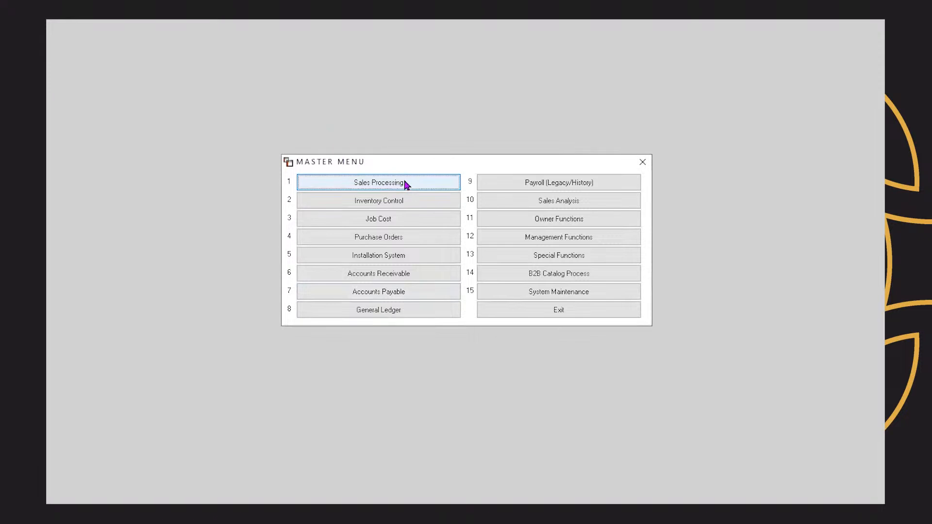
Step: Open Order Entry/Maintenance from Sales Processing using the PDFREDIRECT printer
click(398, 185)
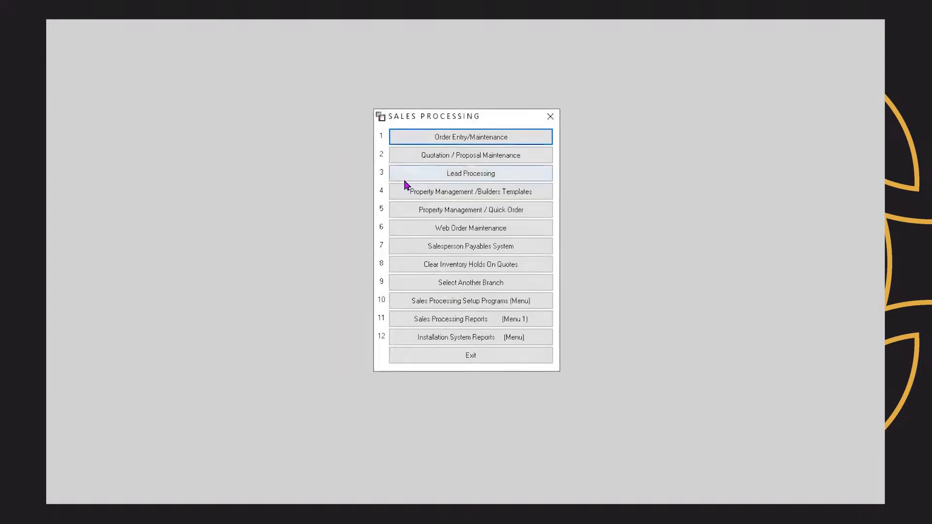
click(468, 139)
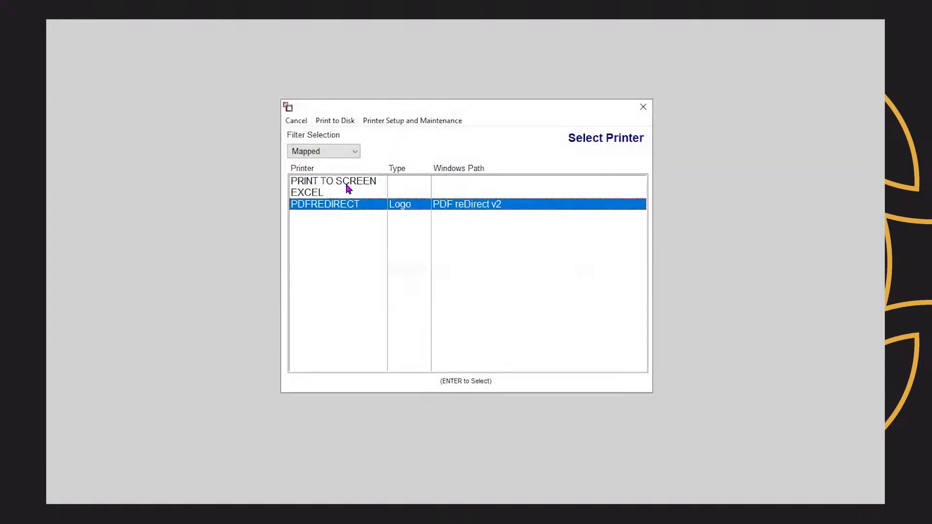
double_click(457, 205)
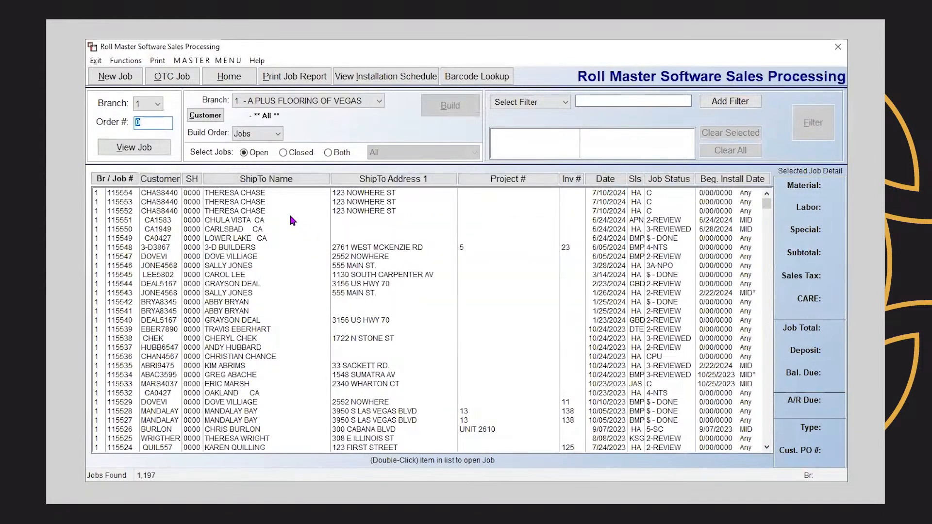
Step: Open the third job in the list and start its invoice with the PDFREDIRECT printer
click(257, 212)
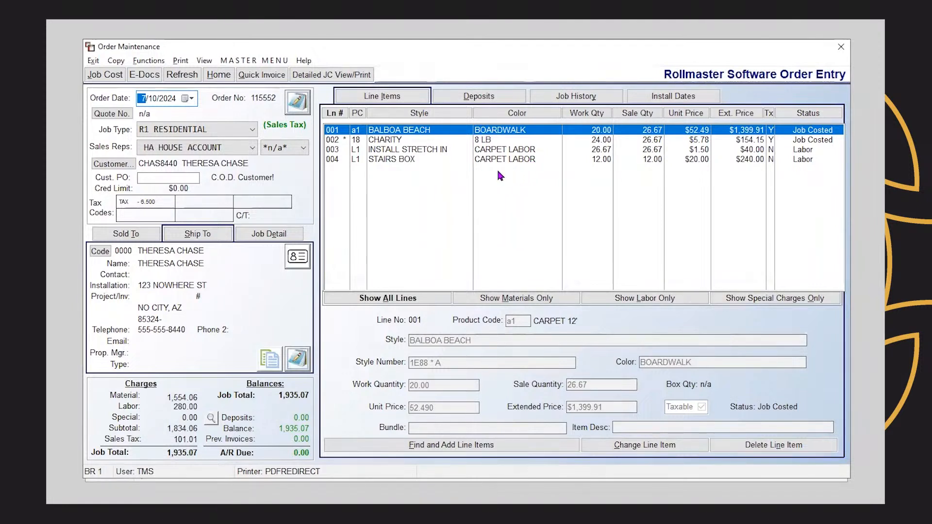
click(145, 65)
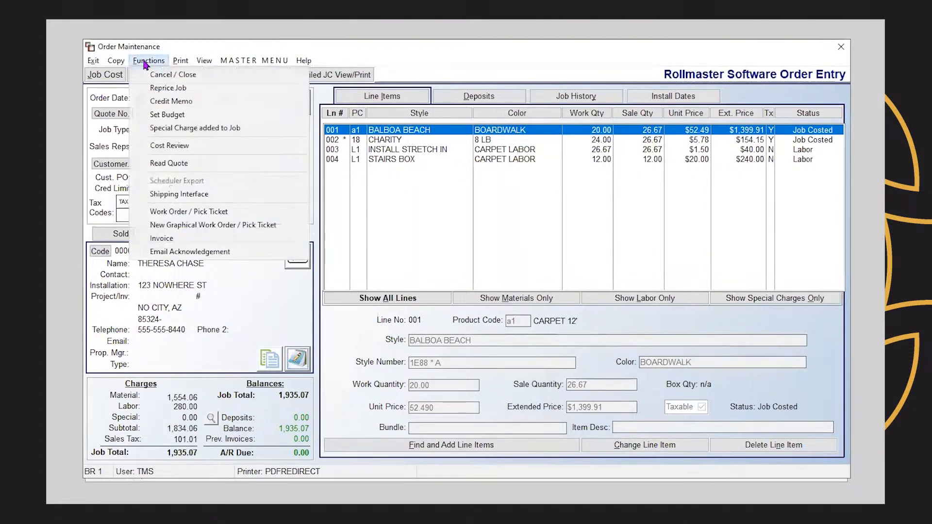
click(162, 239)
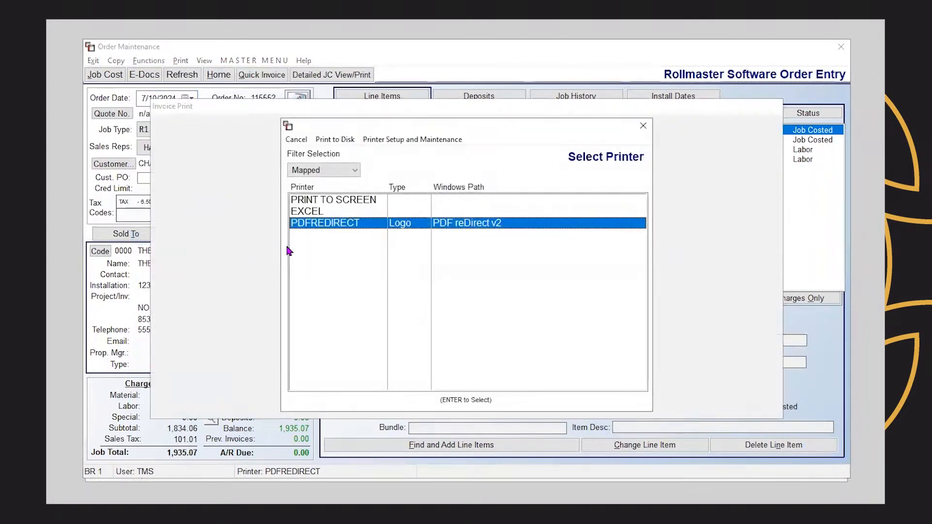
key(Return)
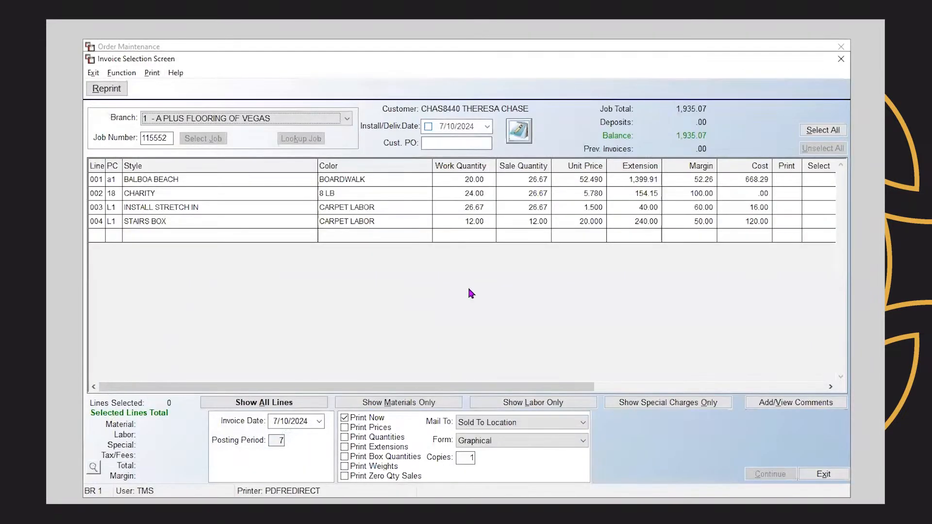
Step: Try marking individual lines such as BALBOA BEACH and INSTALL STRETCH IN for invoicing instead of the whole job
click(825, 132)
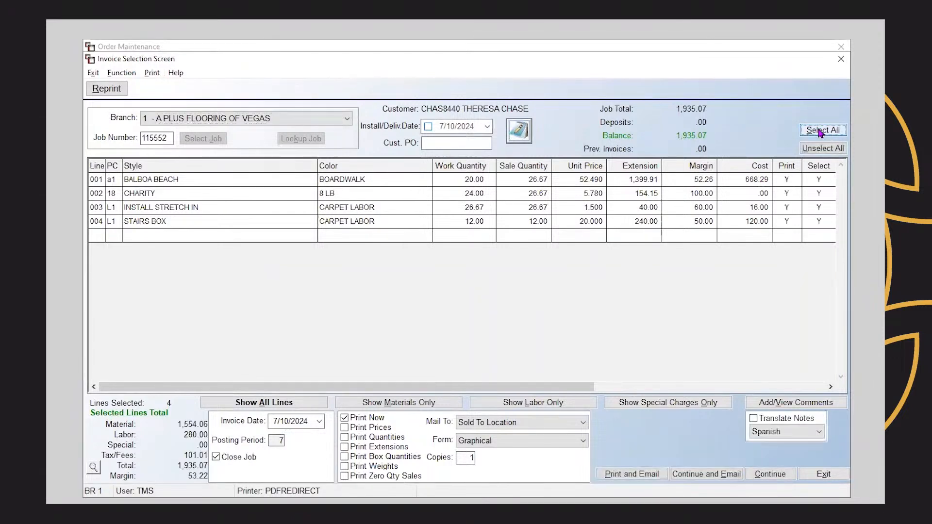
click(806, 149)
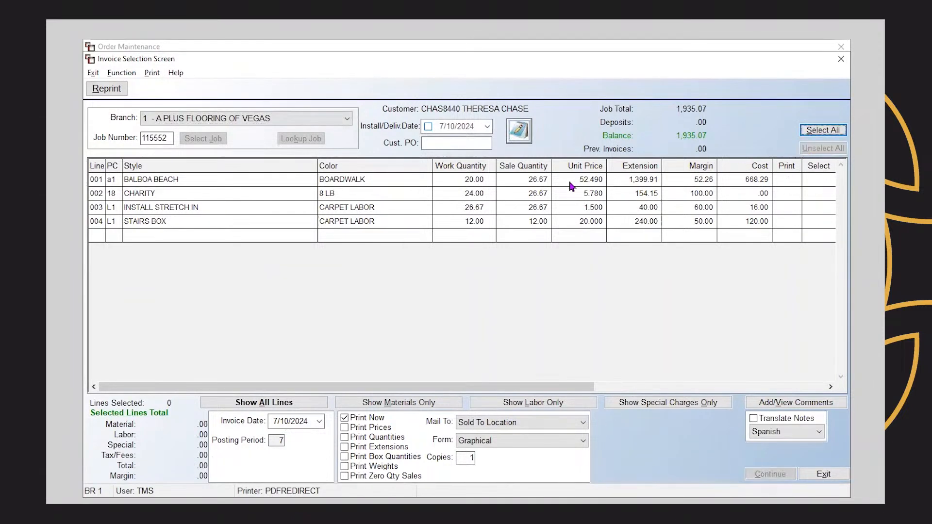
click(818, 180)
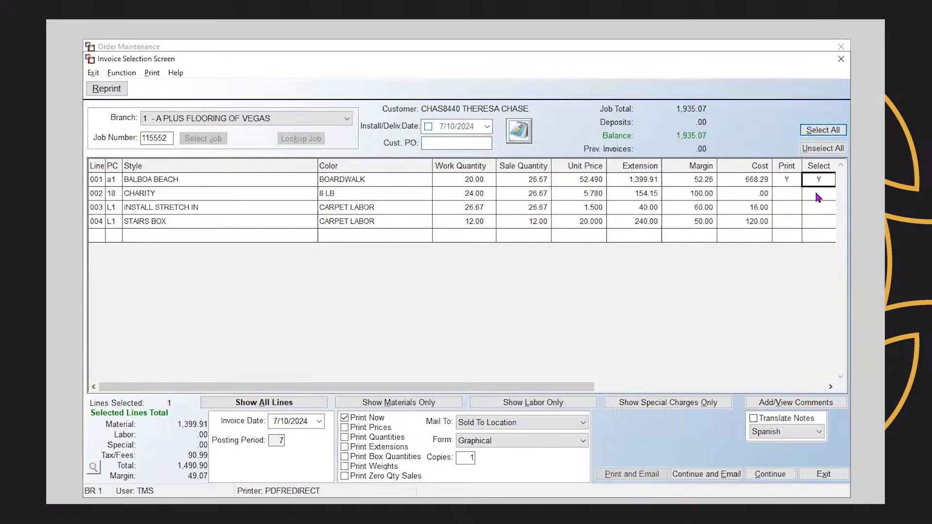
click(811, 195)
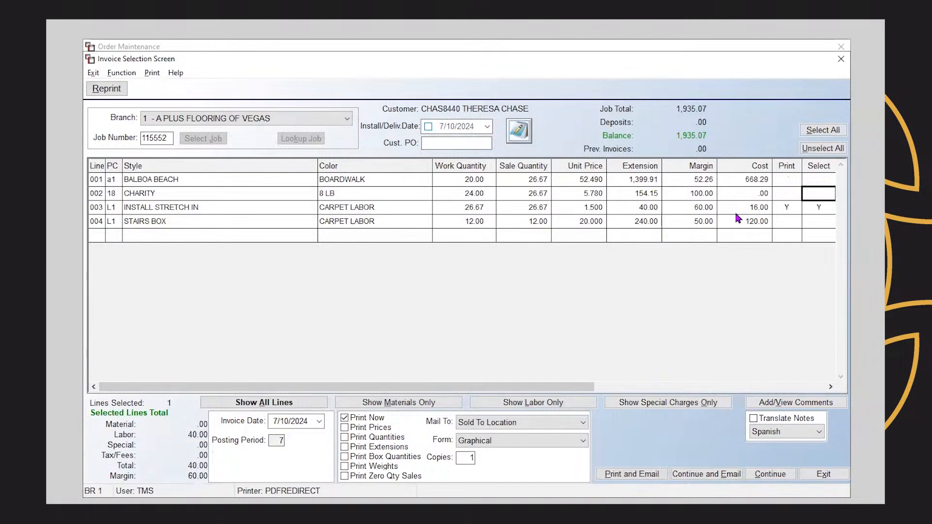
Step: Select all of the job's lines and generate the printed invoice, closing the job
click(823, 130)
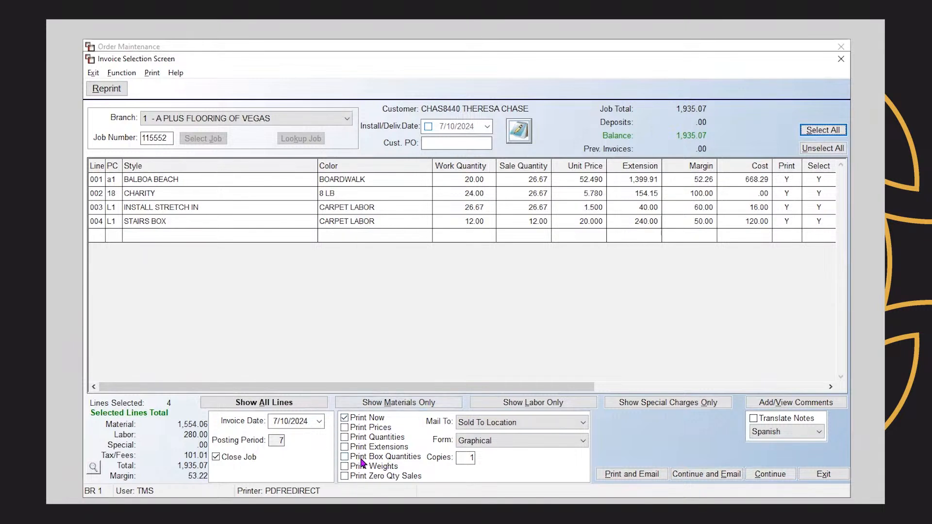
click(768, 474)
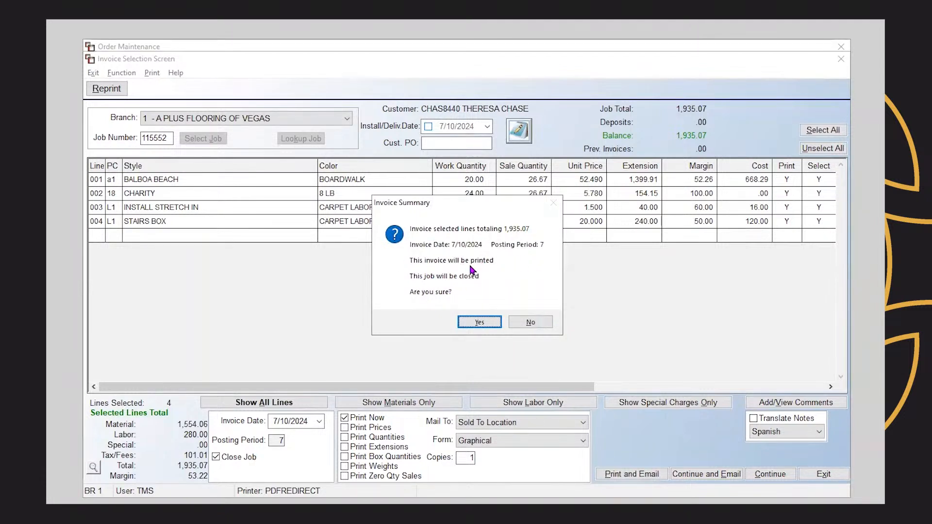
click(478, 322)
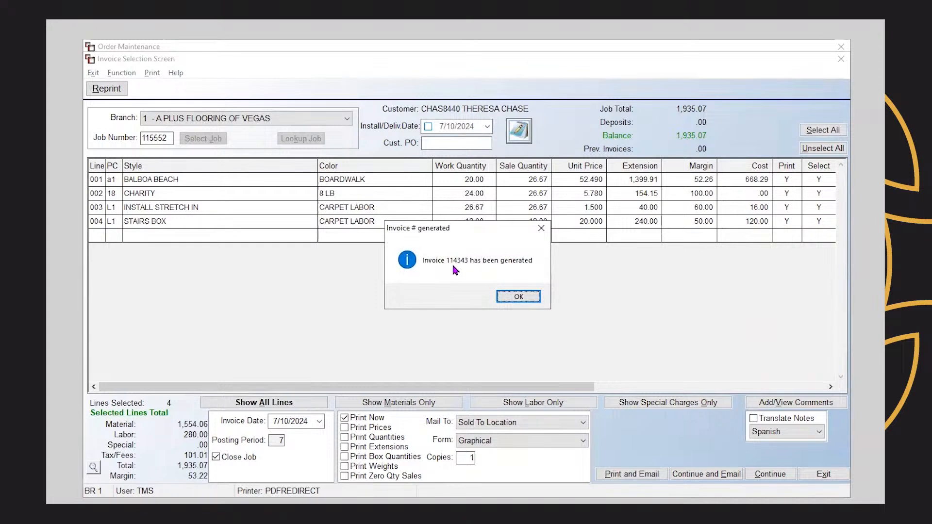
click(517, 296)
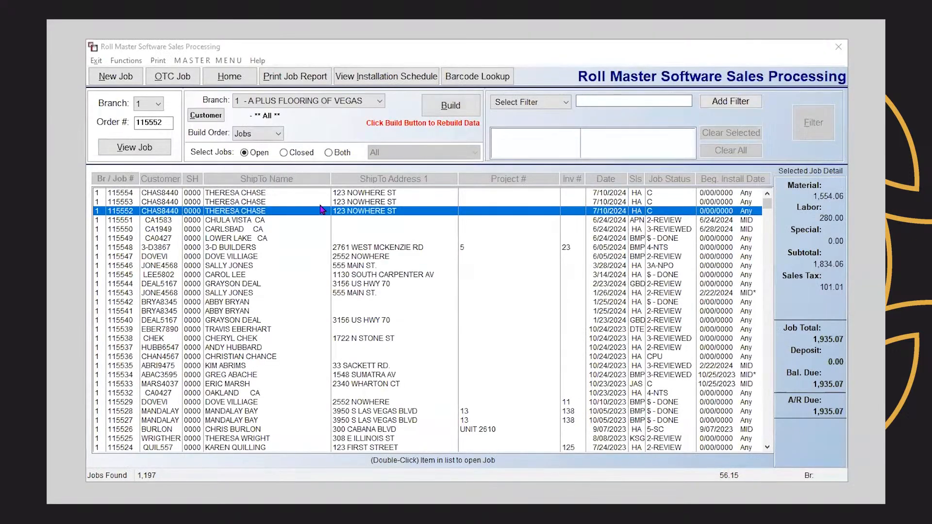
Step: Rebuild the job list and start an invoice for the second listed job with the PDFREDIRECT printer
click(444, 105)
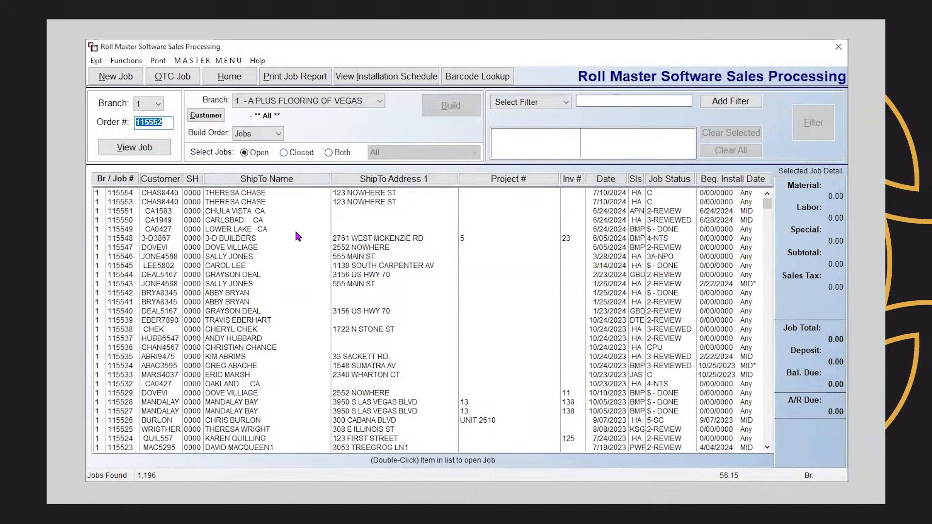
click(249, 203)
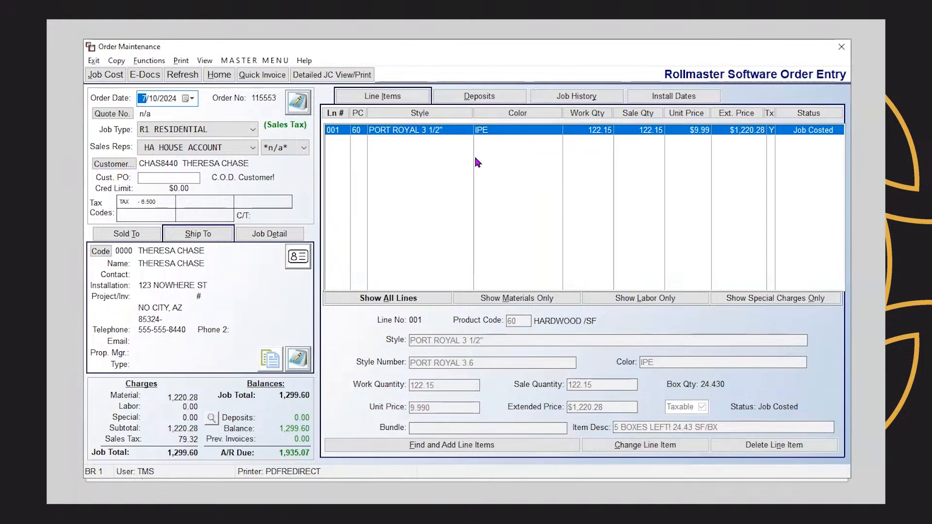
click(150, 61)
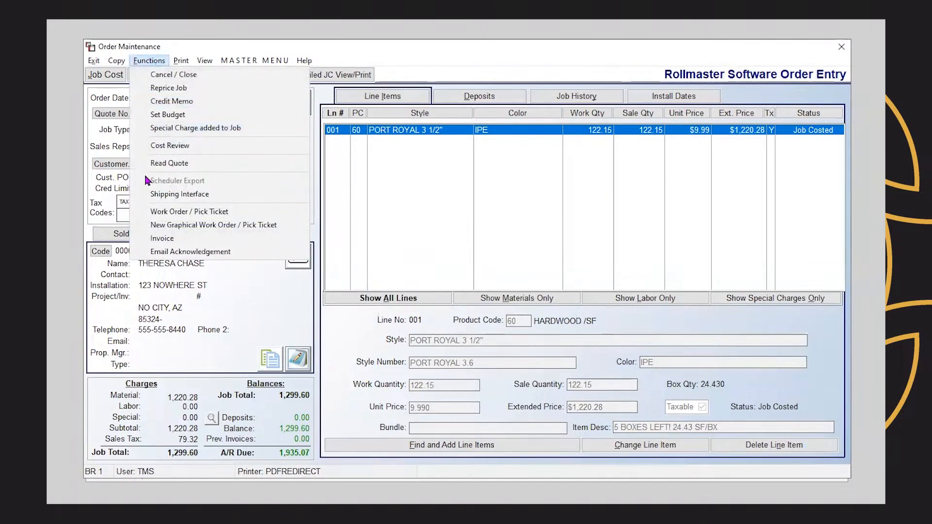
click(147, 238)
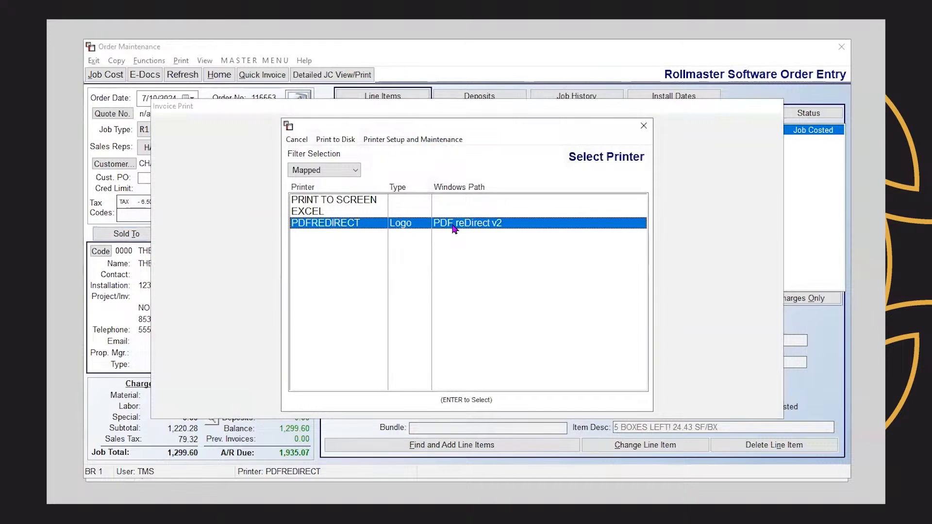
key(Return)
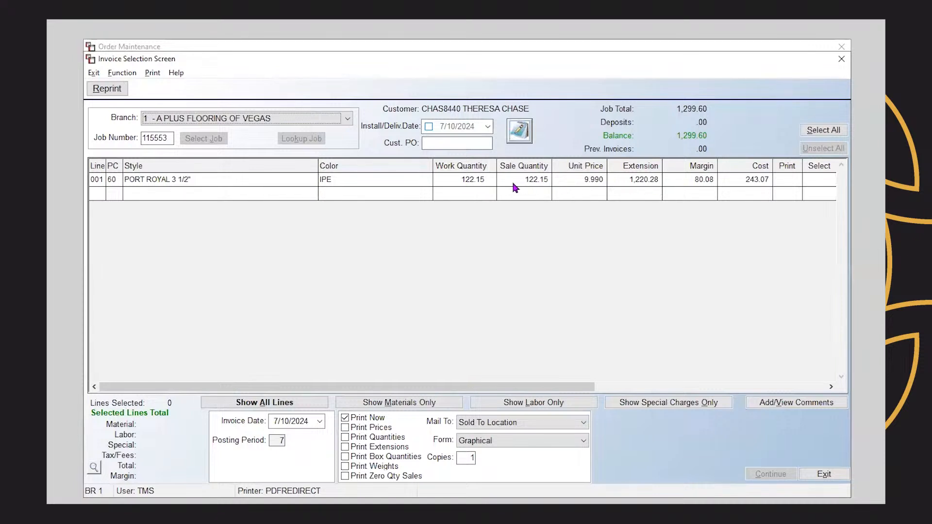
Step: Set up partial invoicing of the PORT ROYAL 3 1/2" line with invoice quantity 1 for roll 02, accept the box-quantity adjustment, and save
click(478, 182)
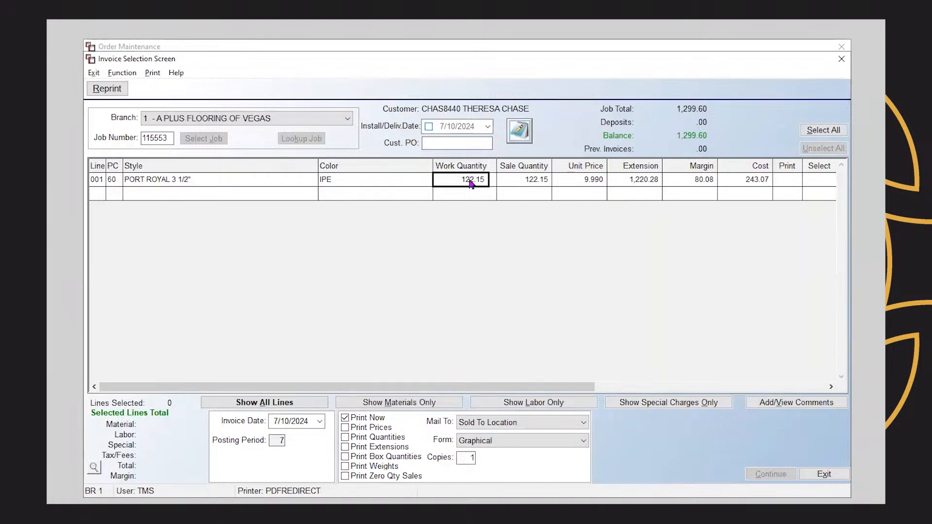
right_click(470, 183)
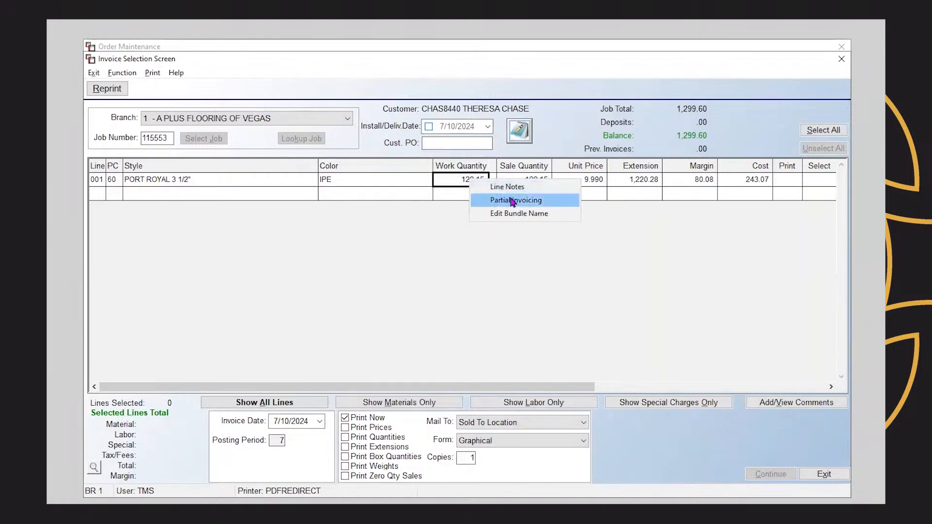
click(547, 200)
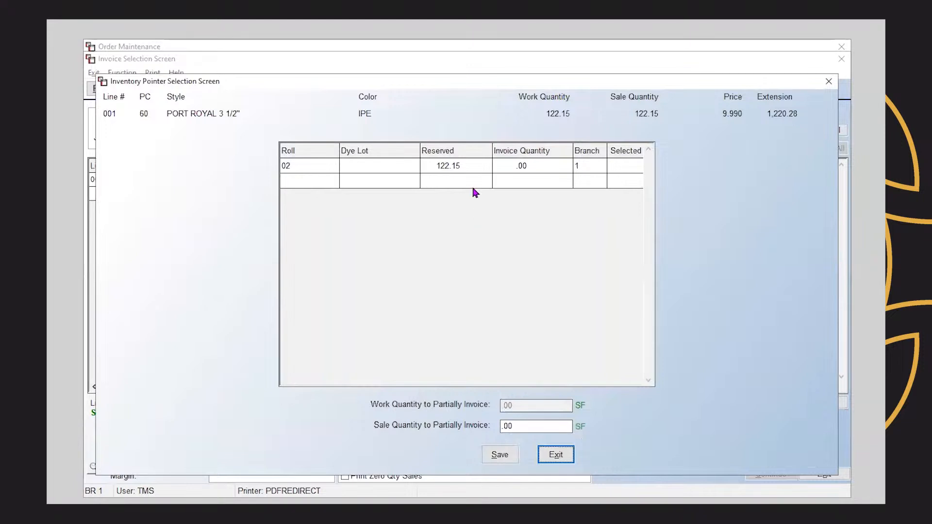
click(534, 166)
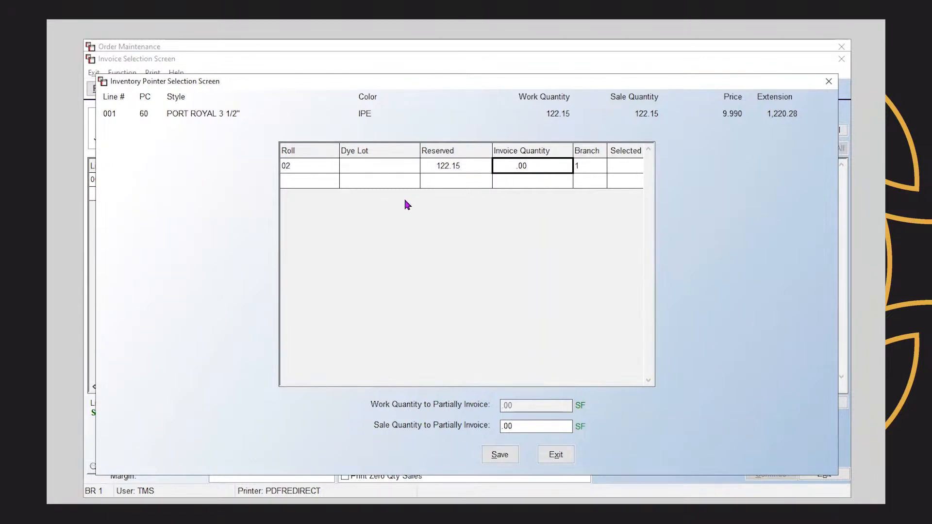
text(1)
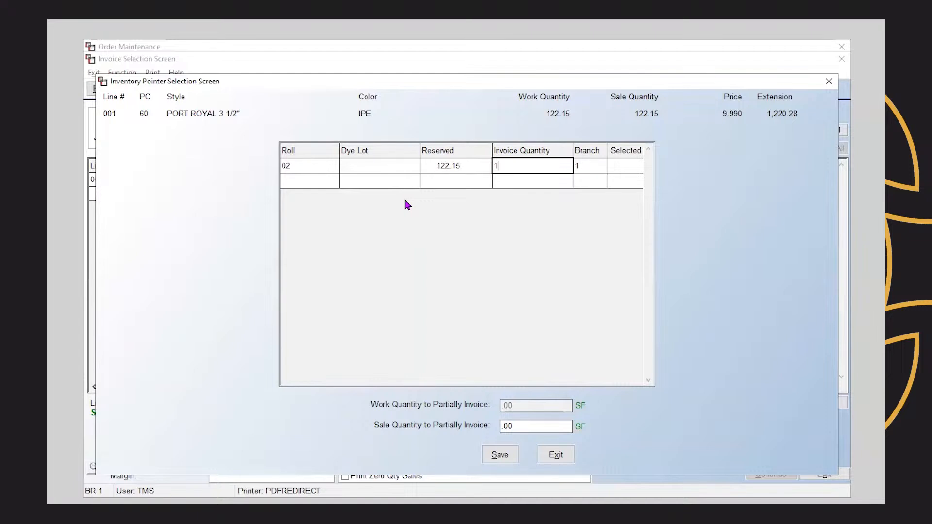
key(Return)
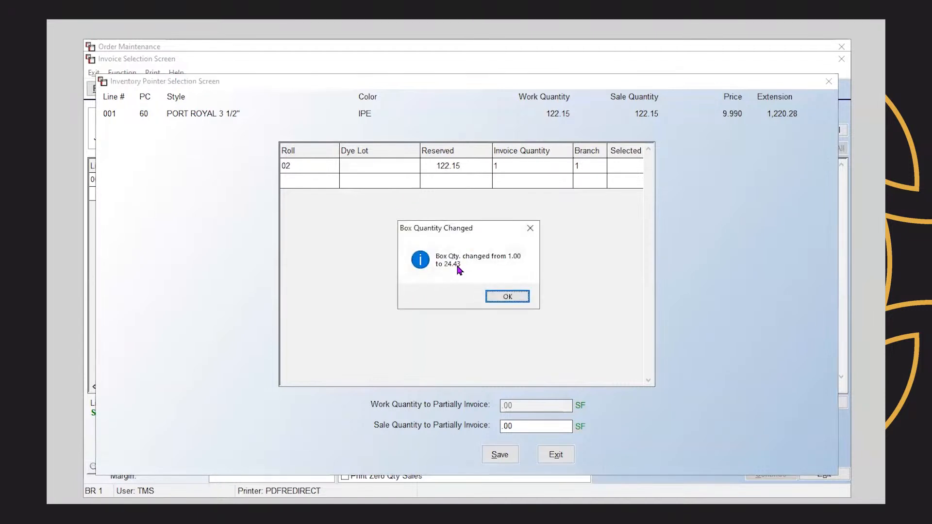
click(501, 295)
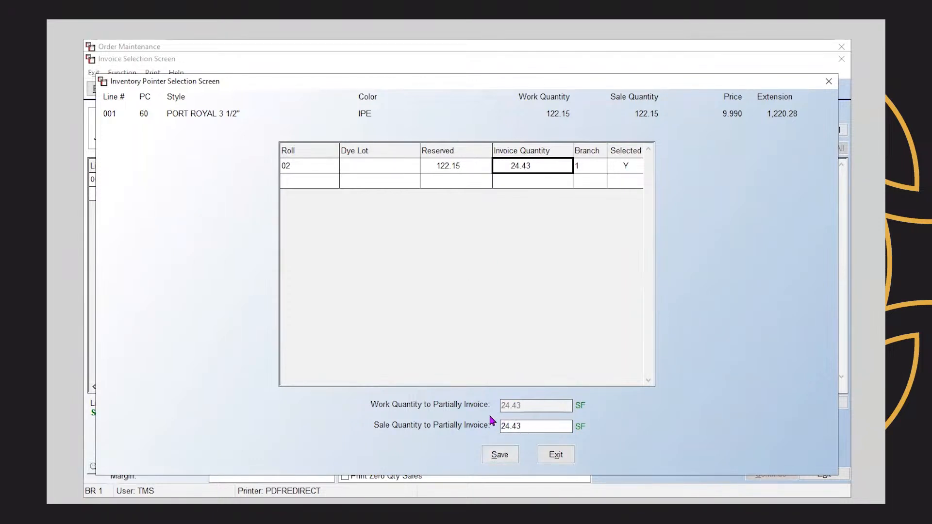
click(499, 455)
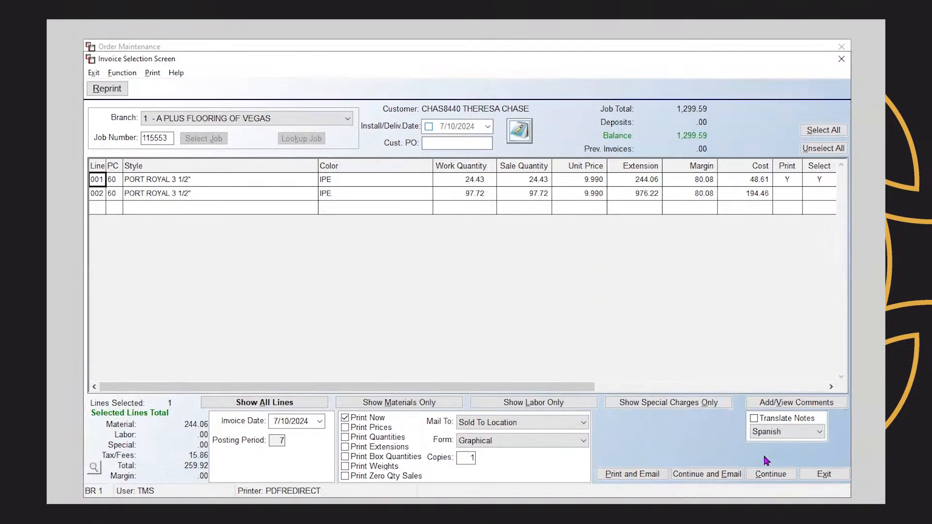
Step: Generate the printed invoice for the partial PORT ROYAL 3 1/2" line and return to the job list
click(770, 473)
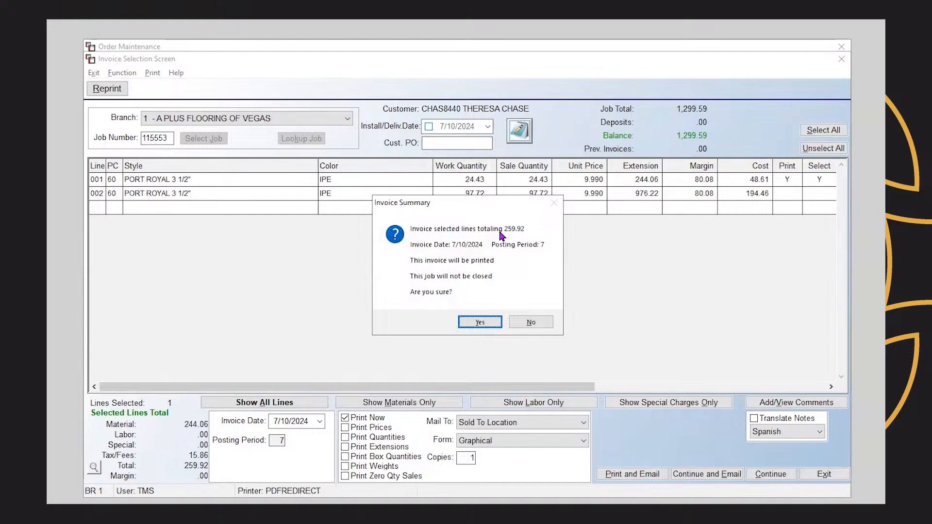
click(480, 322)
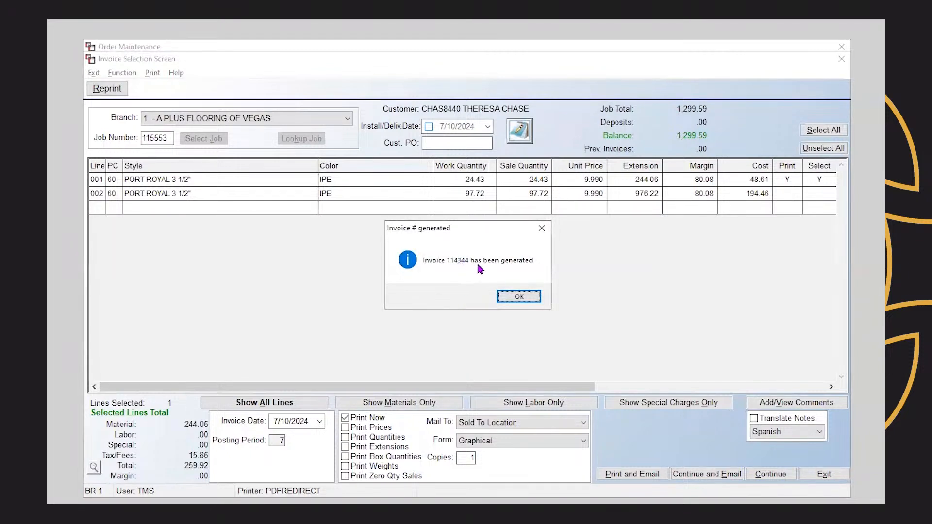
click(517, 298)
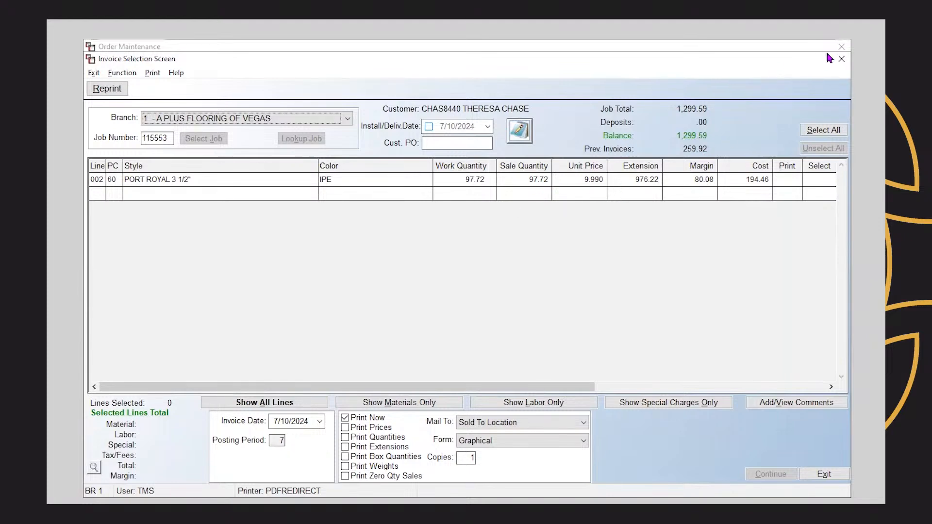
click(841, 58)
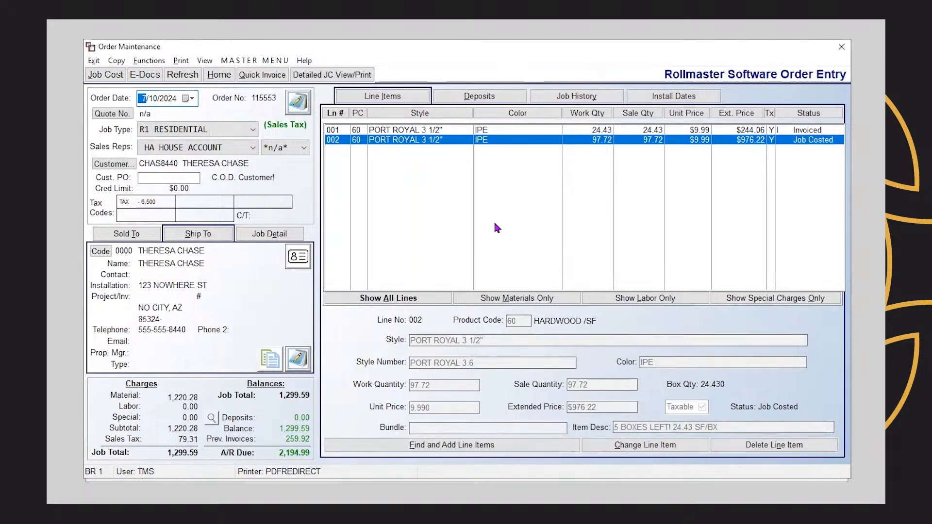
click(534, 513)
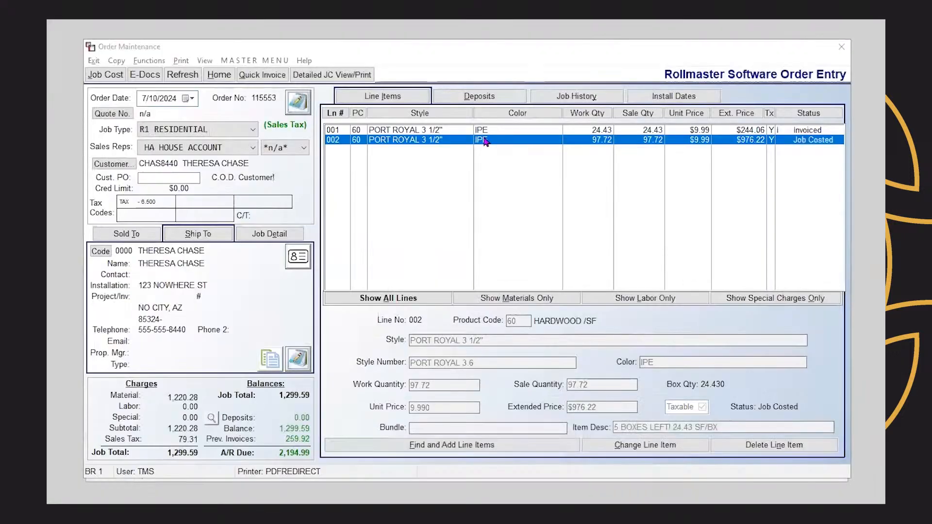
click(841, 47)
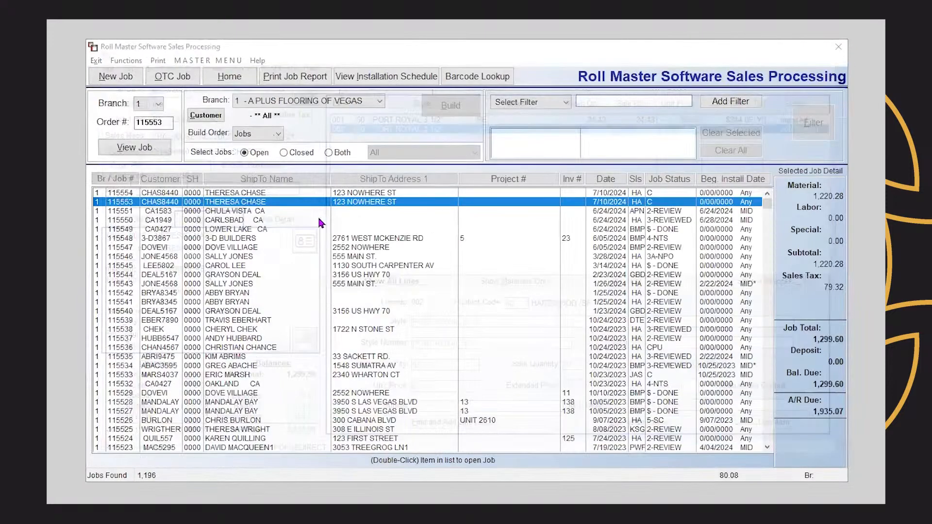
Step: Rebuild the job list with the first listed job selected and open that job
click(267, 194)
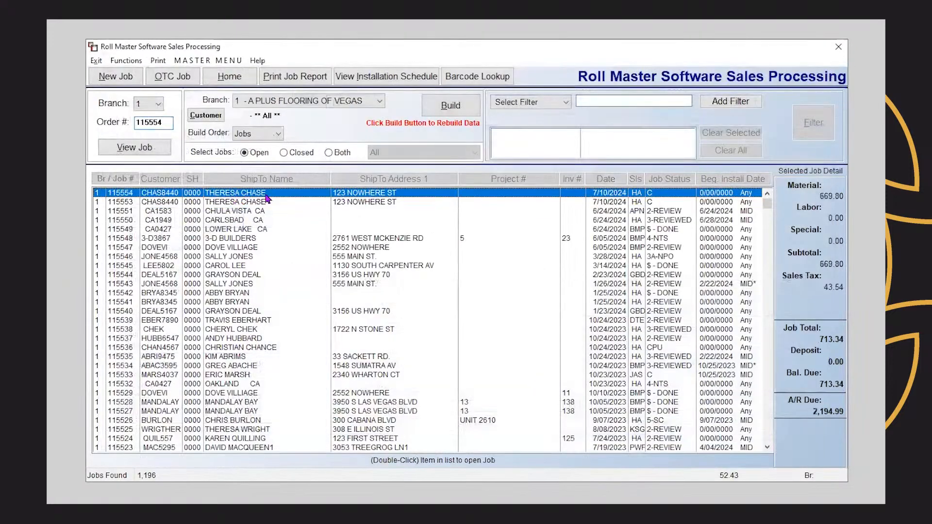
click(450, 107)
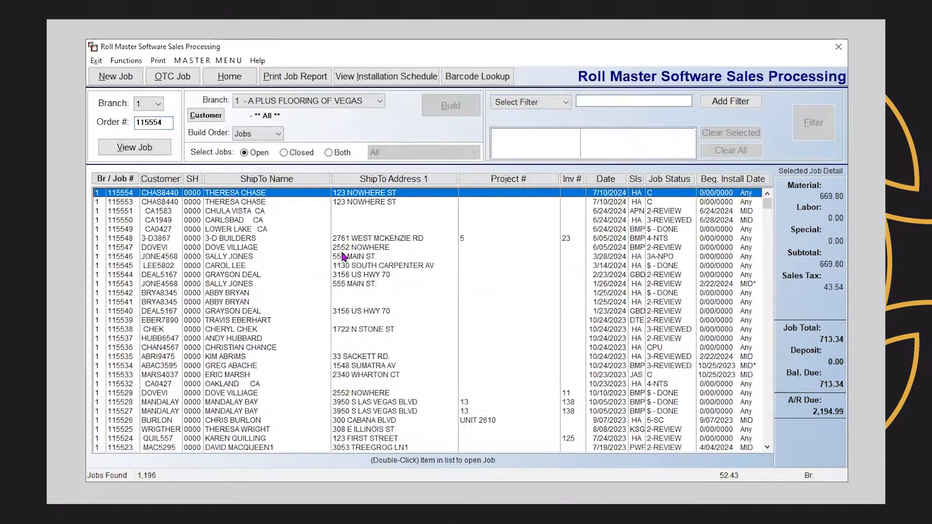
double_click(422, 265)
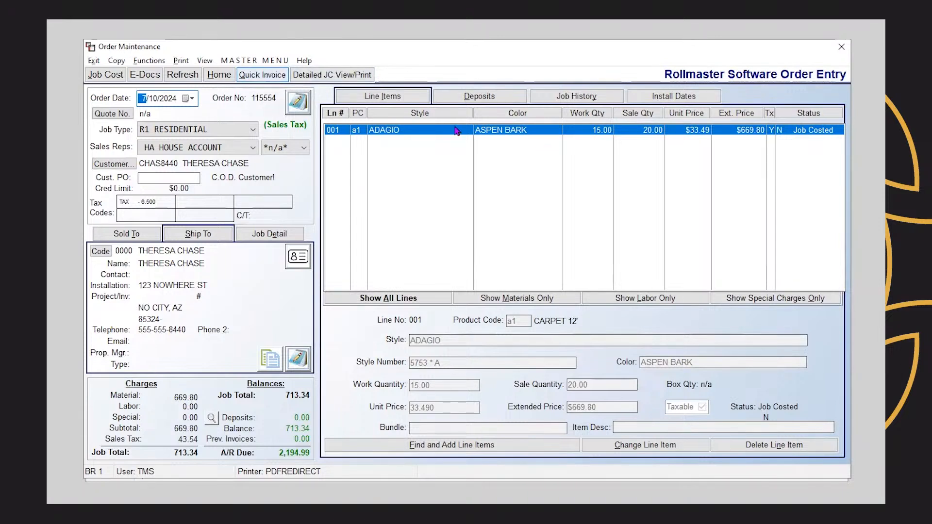
Step: Unassign the material from the ADAGIO ASPEN BARK line
right_click(533, 130)
click(570, 193)
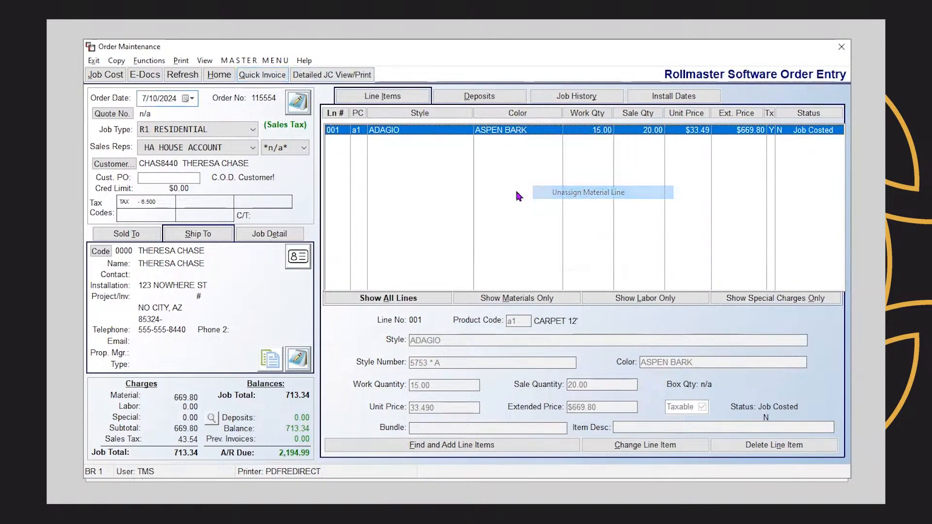
click(445, 298)
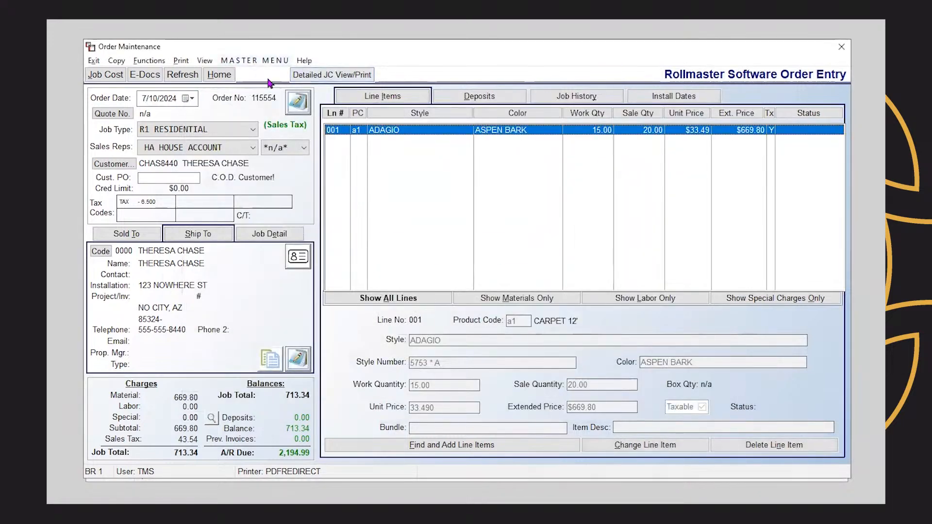
Step: Assign 15.00 of ASPEN BARK roll 777 from branch 2 inventory to the ADAGIO line and run Quick Invoice on the job
right_click(516, 130)
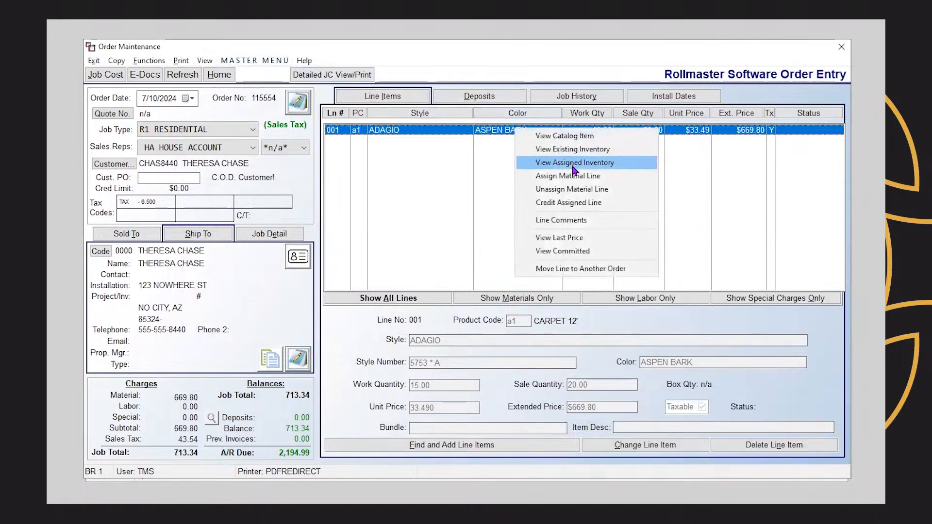
click(560, 177)
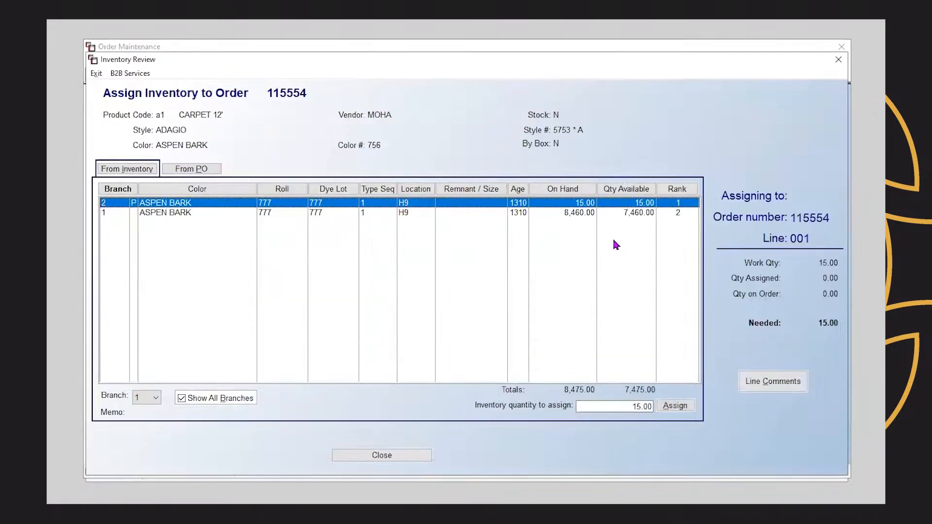
click(675, 406)
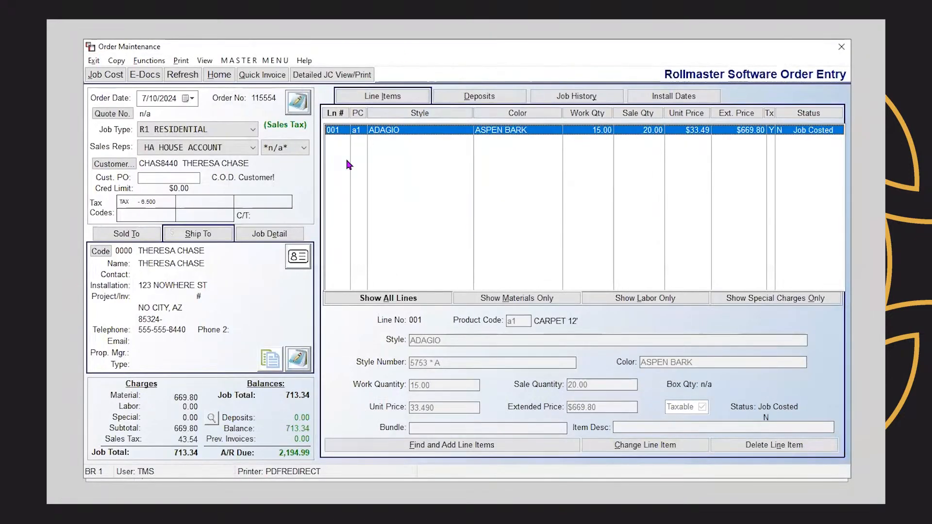
click(257, 75)
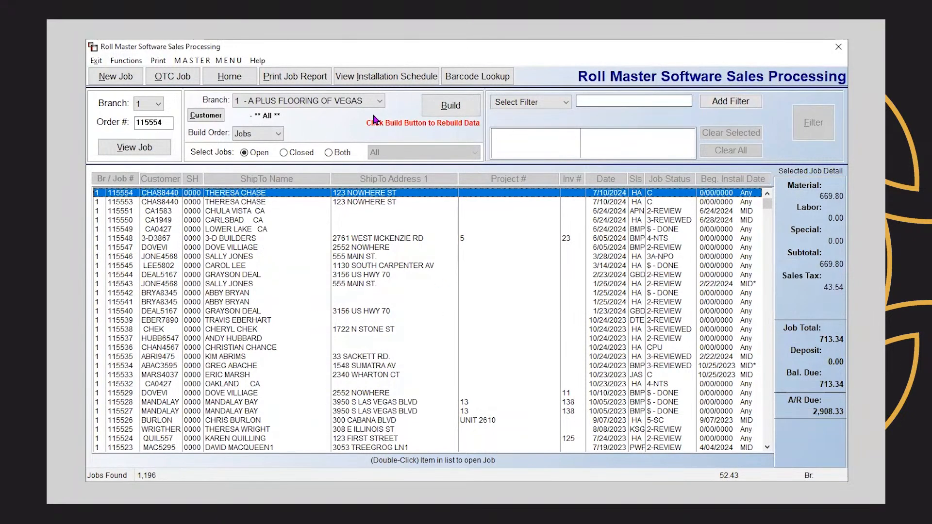
Step: Rebuild the open job list, switch to closed jobs, and look at the second closed job's totals
click(450, 107)
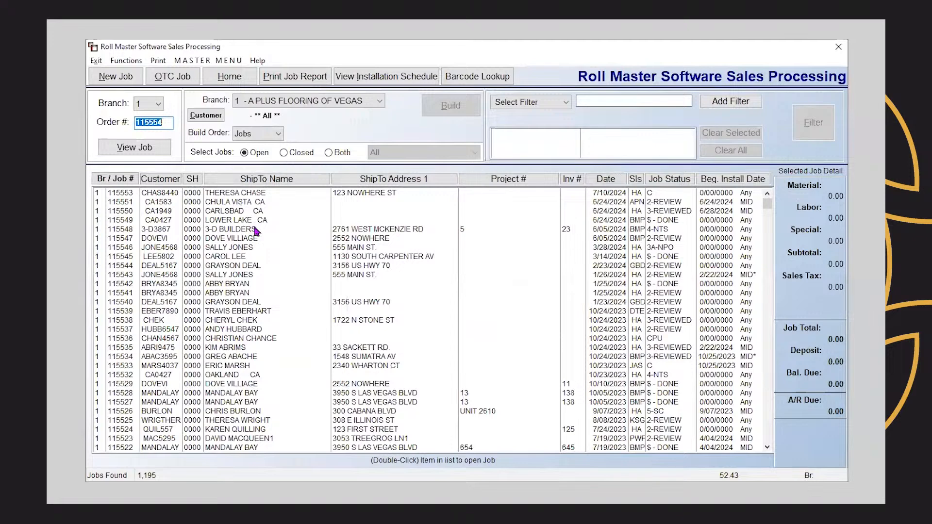
click(283, 154)
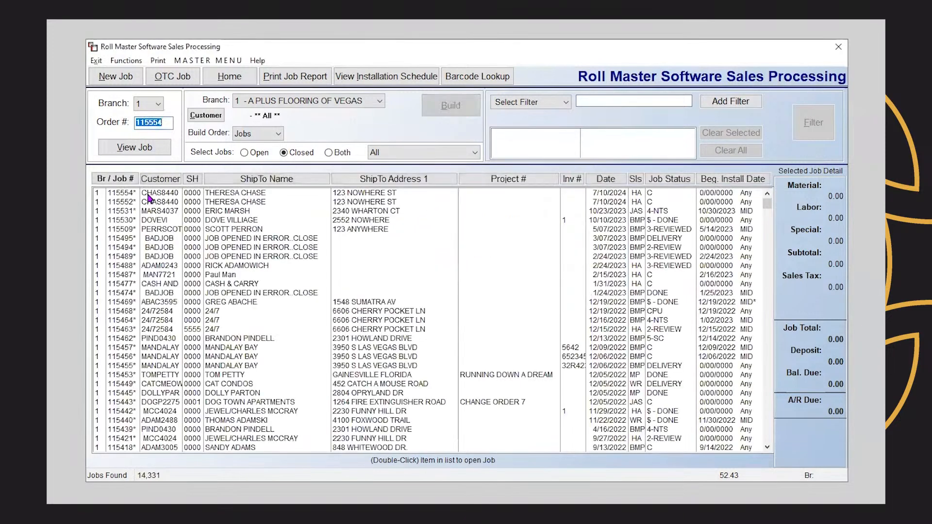
click(147, 203)
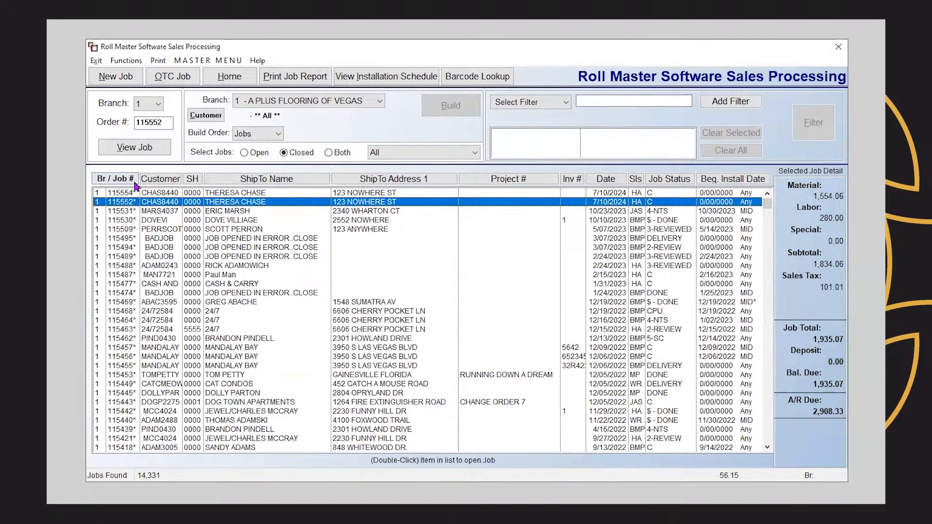
Step: Rebuild the list for open jobs, open the first listed job, and select its PORT ROYAL 3 1/2" line 002
click(246, 152)
click(434, 111)
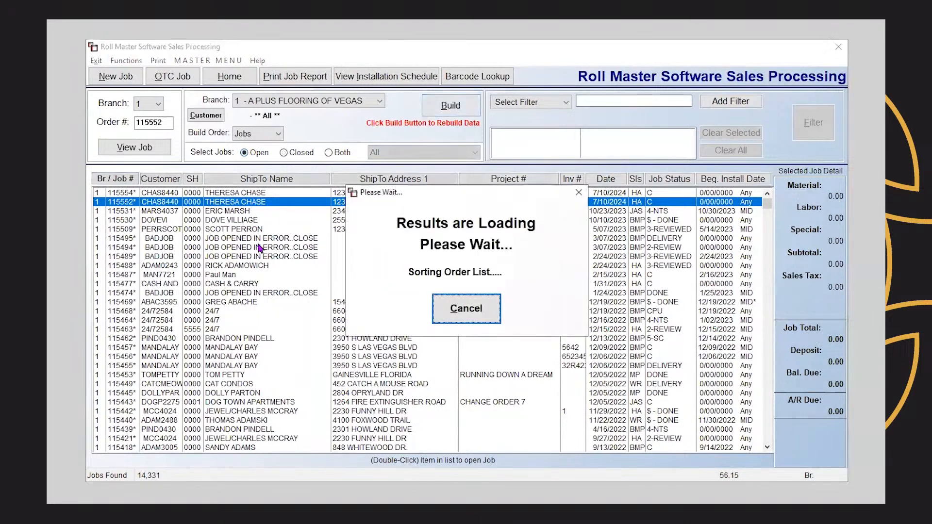
click(255, 194)
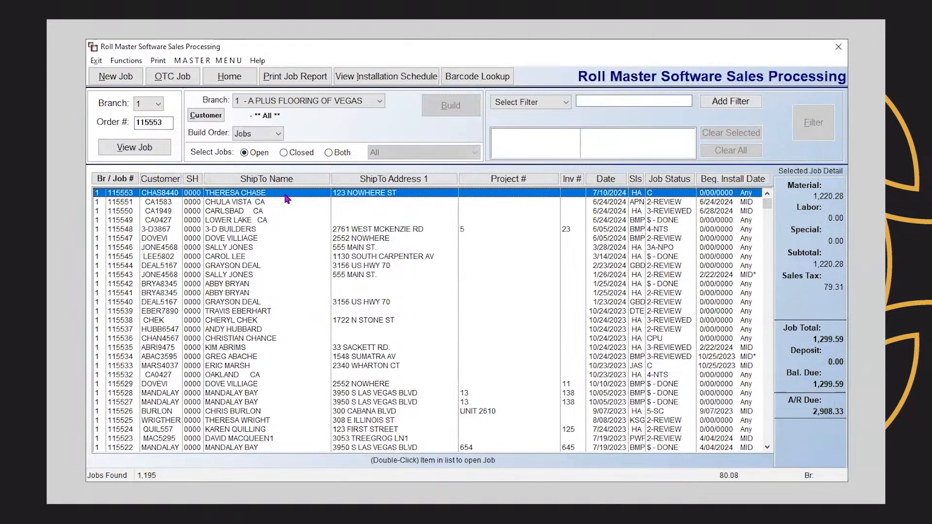
double_click(286, 196)
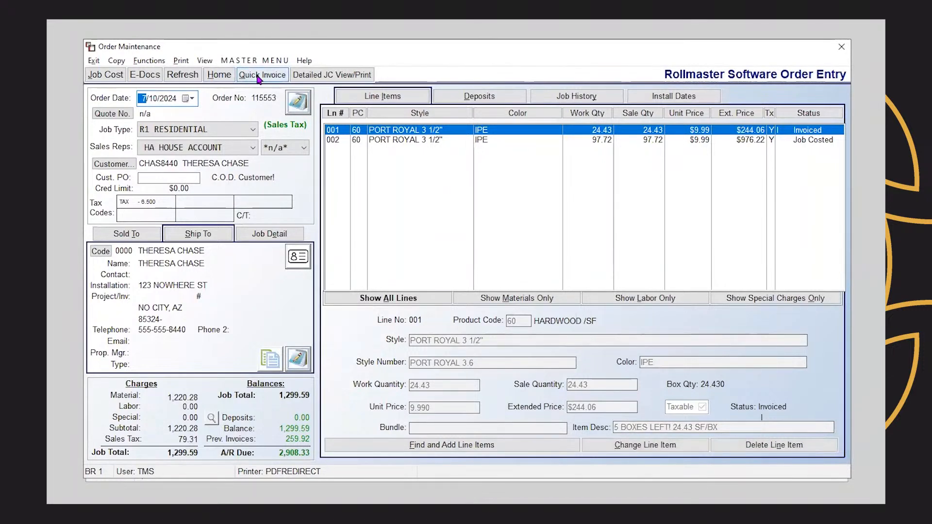
click(489, 141)
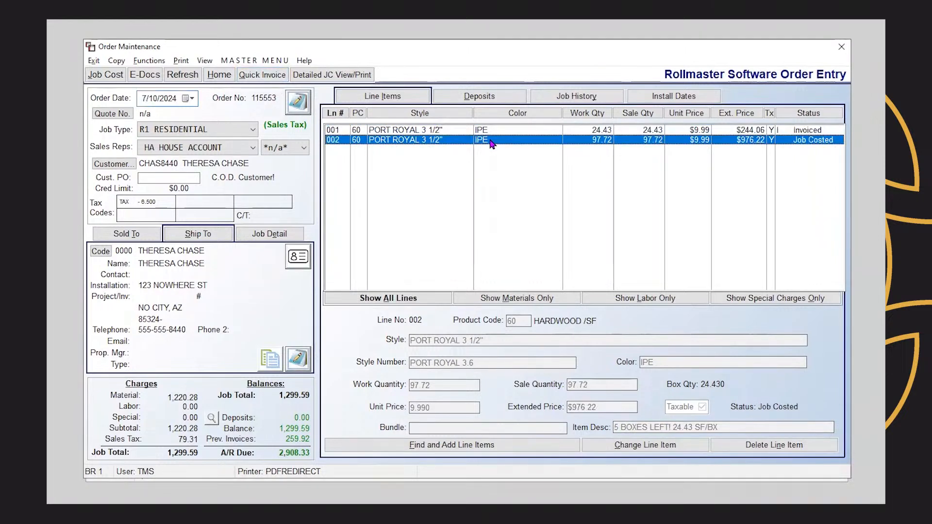